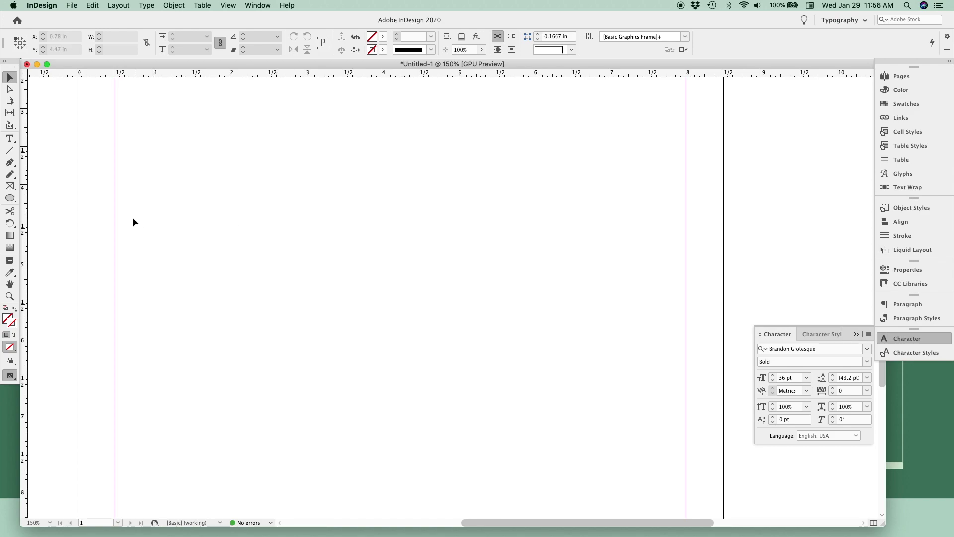
Step: Select the Rectangle Frame tool in the Tools panel
click(13, 189)
Step: Draw a rectangle frame across the middle of the page and place photo.jpg into it
drag(219, 170, 557, 415)
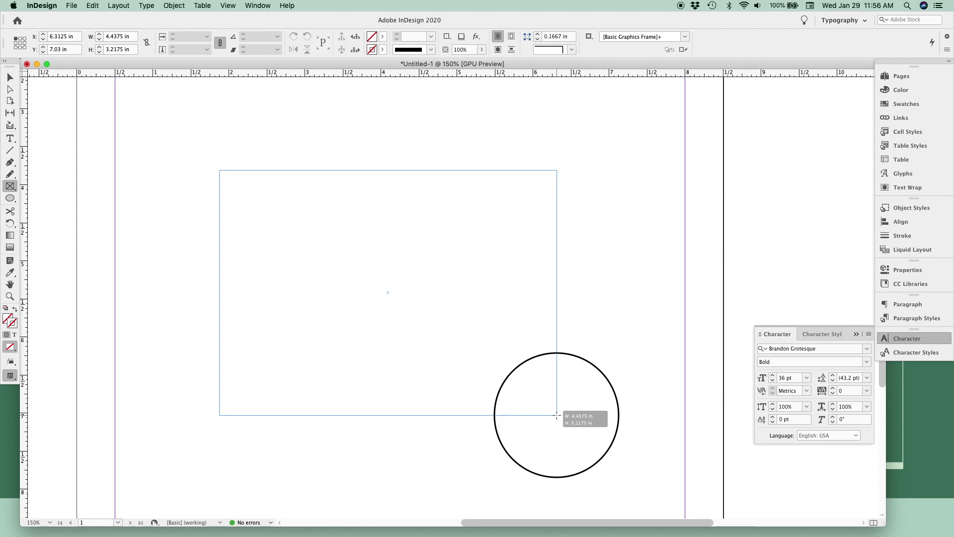
drag(557, 415, 556, 414)
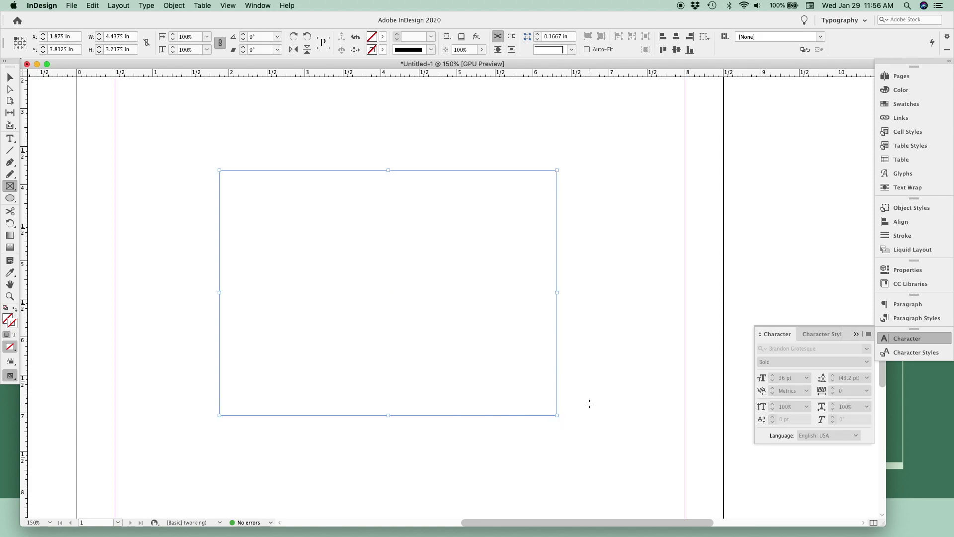
click(72, 6)
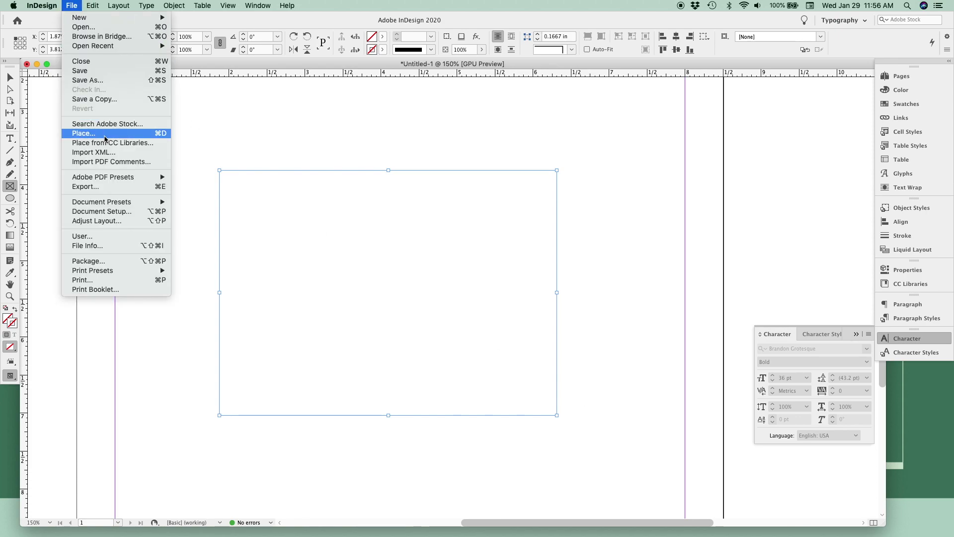
click(159, 135)
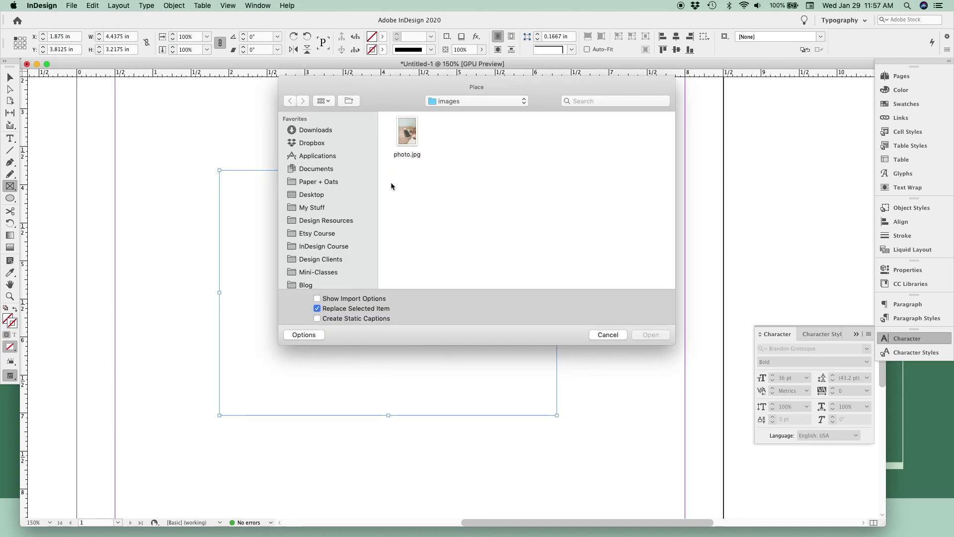
click(398, 155)
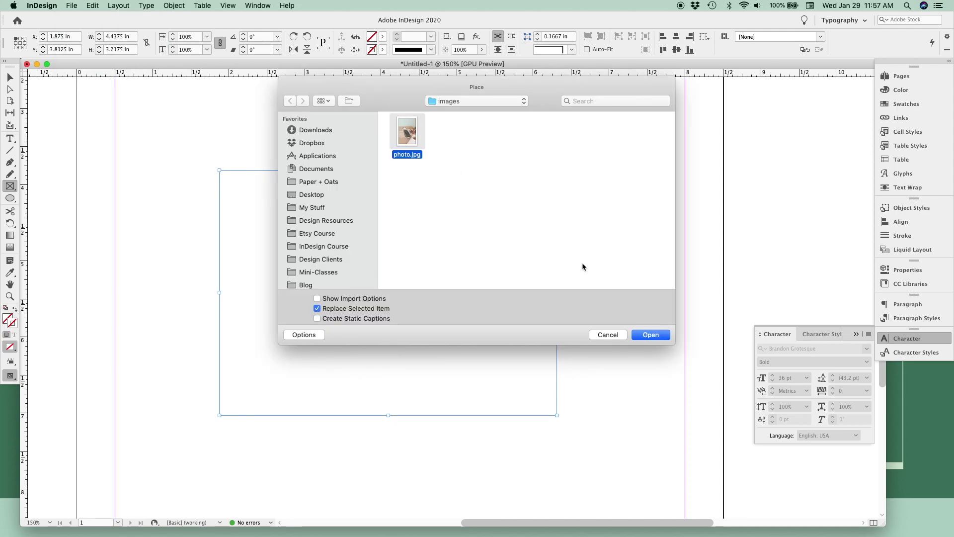
click(664, 334)
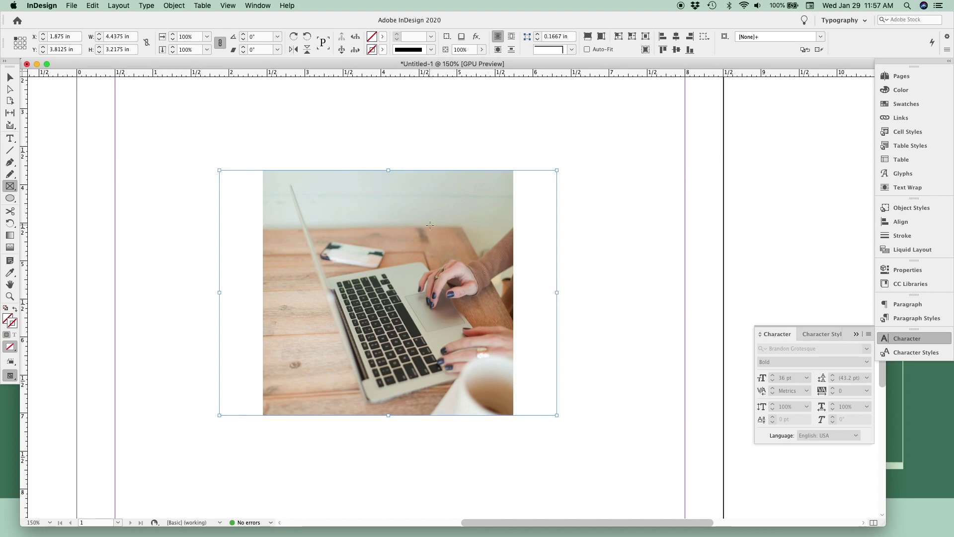
Step: Move the photo frame to the page's right edge and deselect it
click(10, 77)
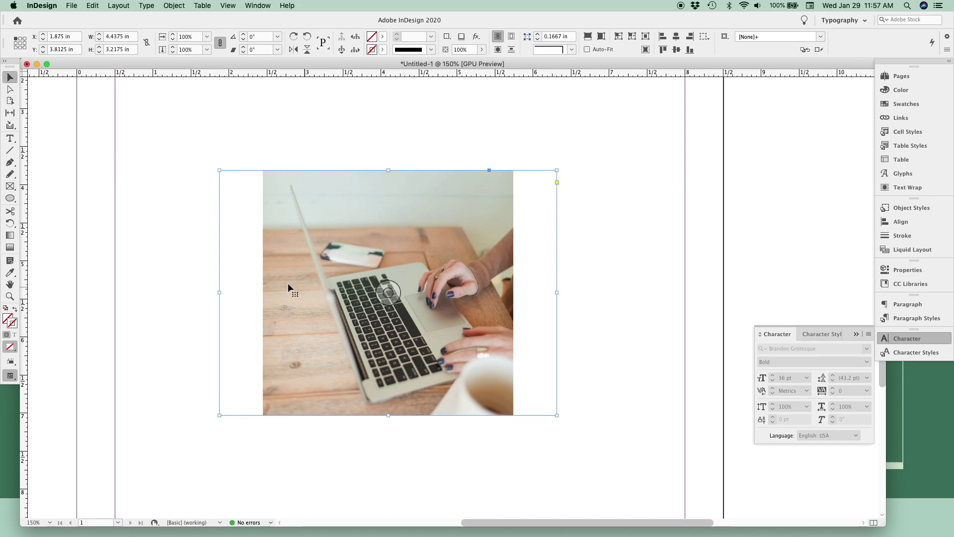
drag(267, 282, 689, 207)
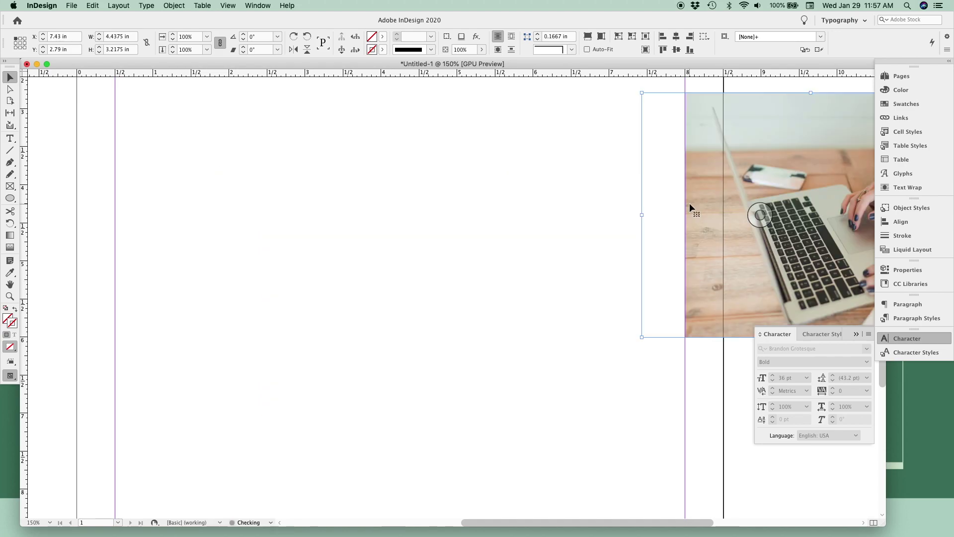
click(443, 222)
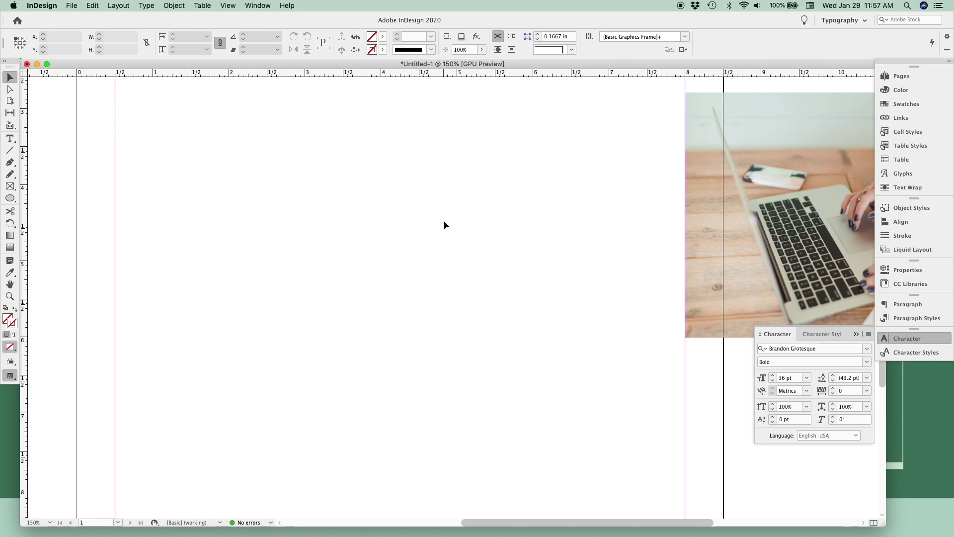
Step: Place photo.jpg a second time at full size on the page
click(74, 6)
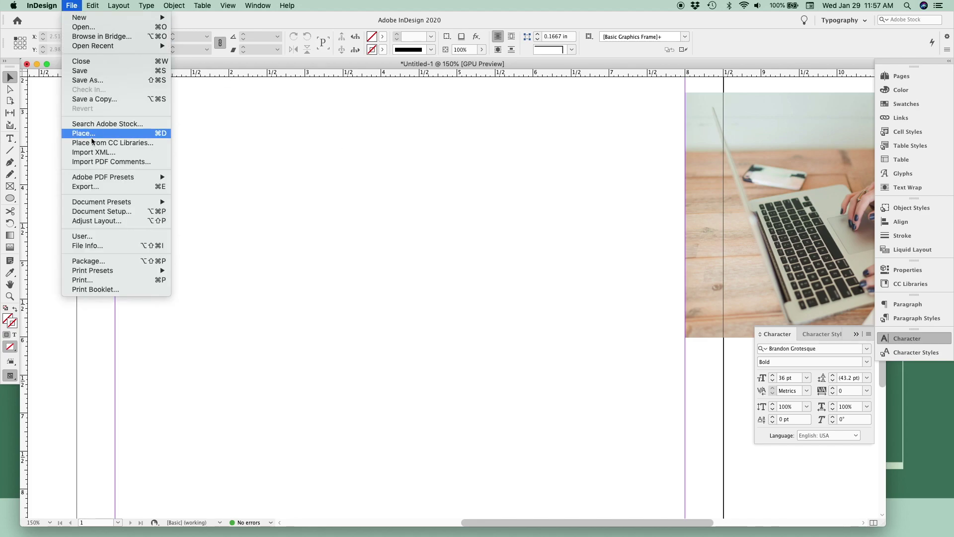
click(162, 137)
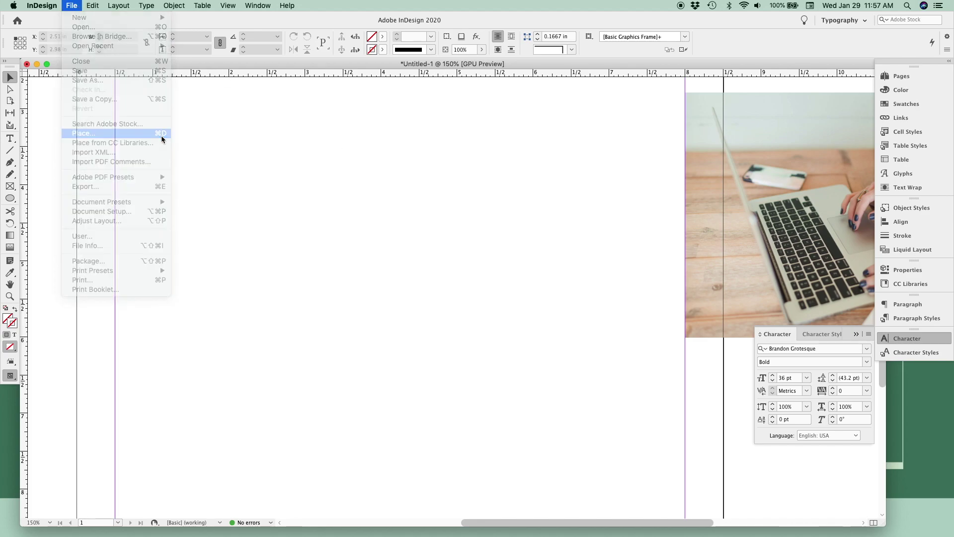
click(406, 133)
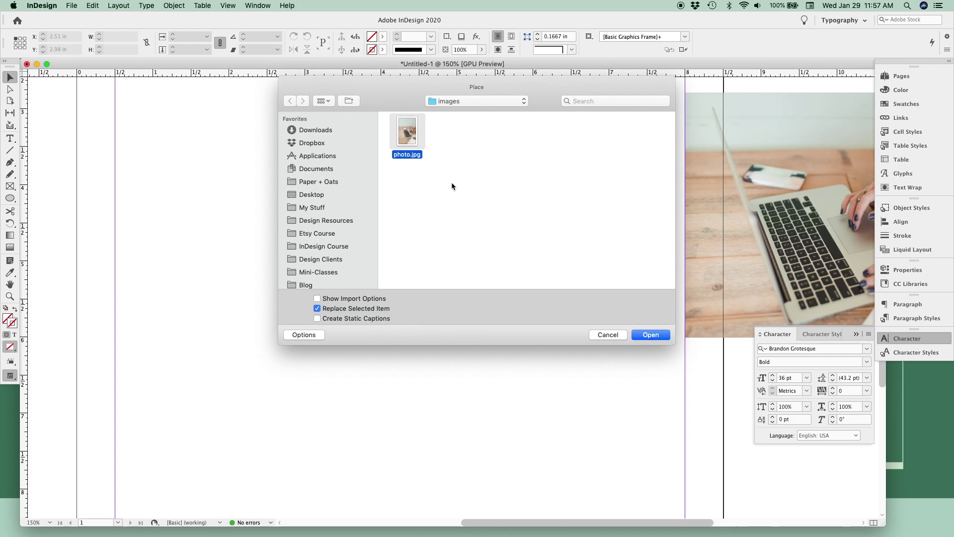
click(637, 335)
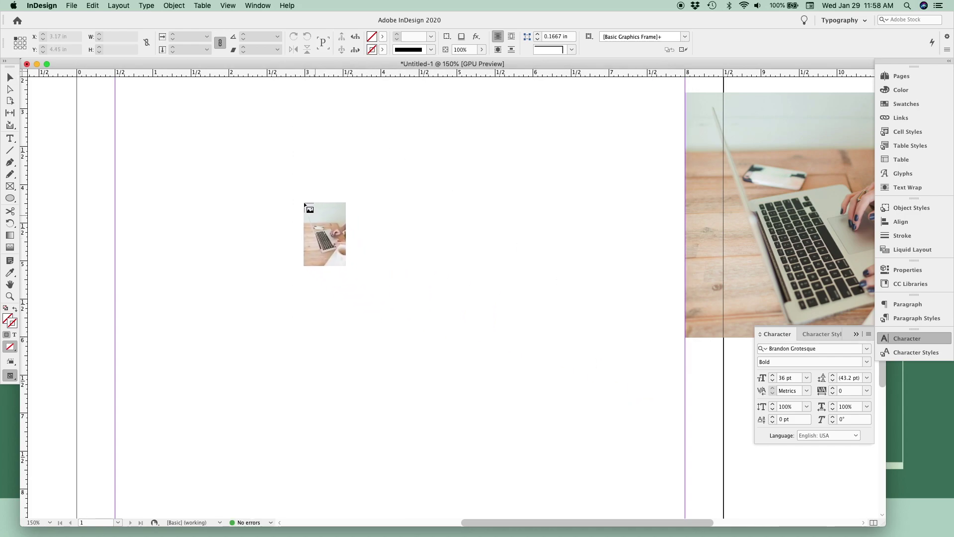
click(355, 180)
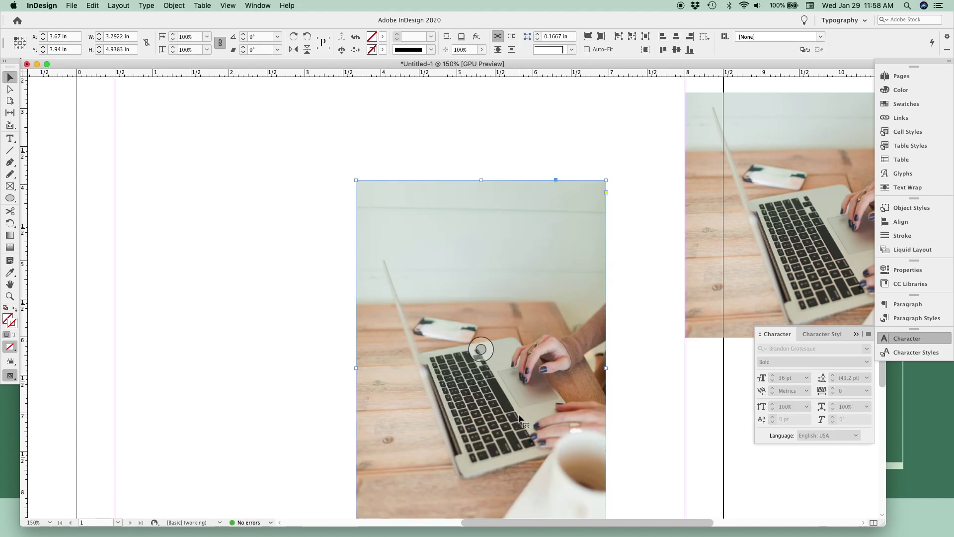
key(super+shift+a)
Step: Place photo.jpg as a small top-left frame, undo the extra placements, then switch to Finder
click(72, 5)
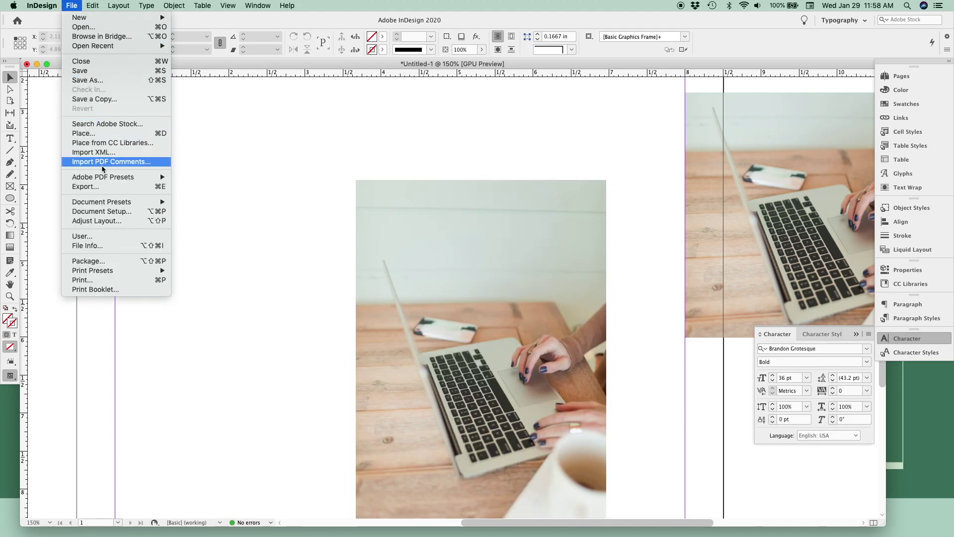
click(99, 133)
click(410, 147)
click(651, 335)
drag(135, 145, 226, 280)
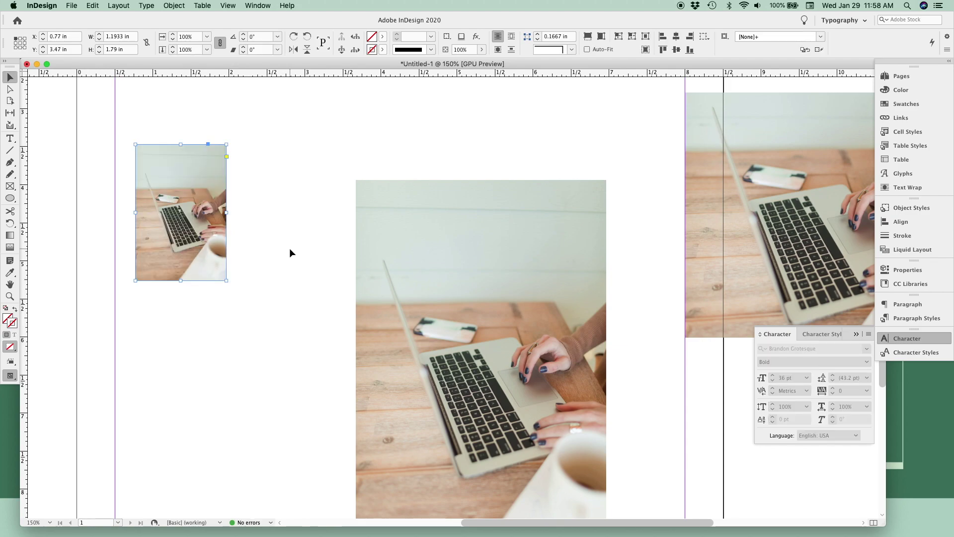
key(super+z)
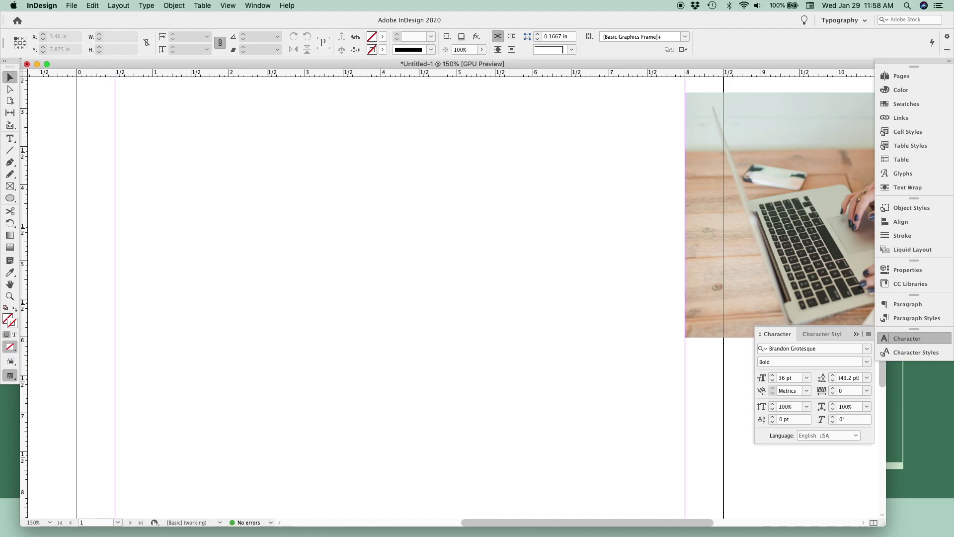
key(super+Tab)
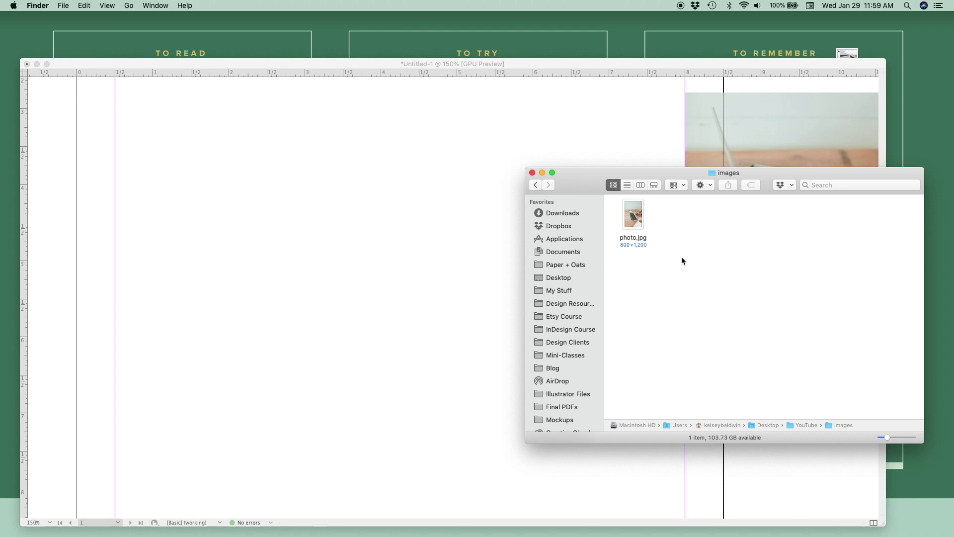
Step: Drag photo.jpg from the Finder images folder onto the InDesign page to load it
drag(634, 218, 309, 222)
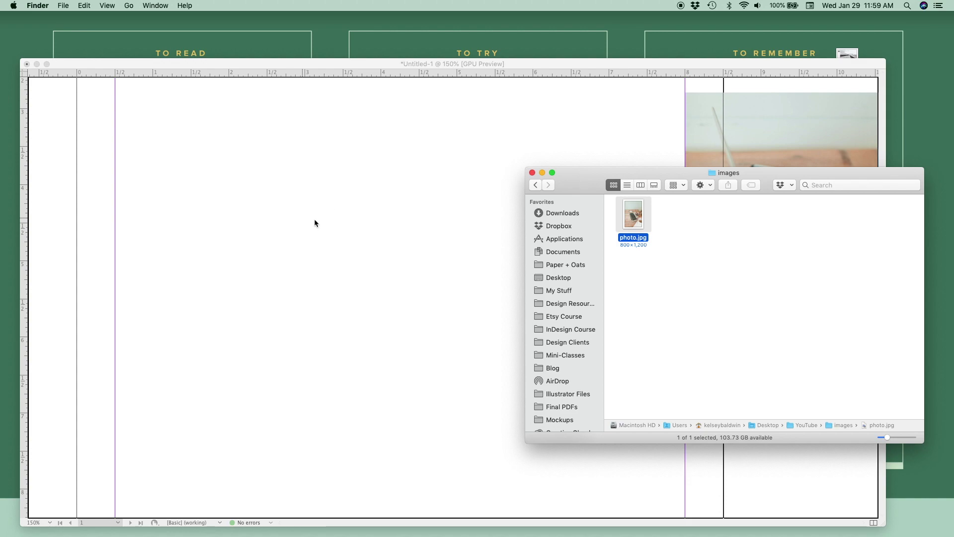
drag(281, 199, 281, 198)
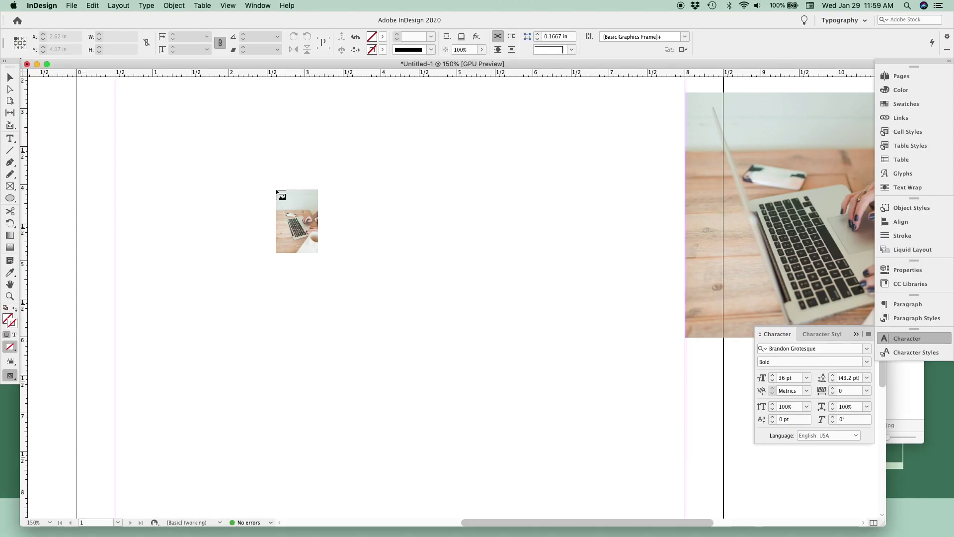
Step: Place the loaded photo at full size and move its frame up and left of centre
click(392, 181)
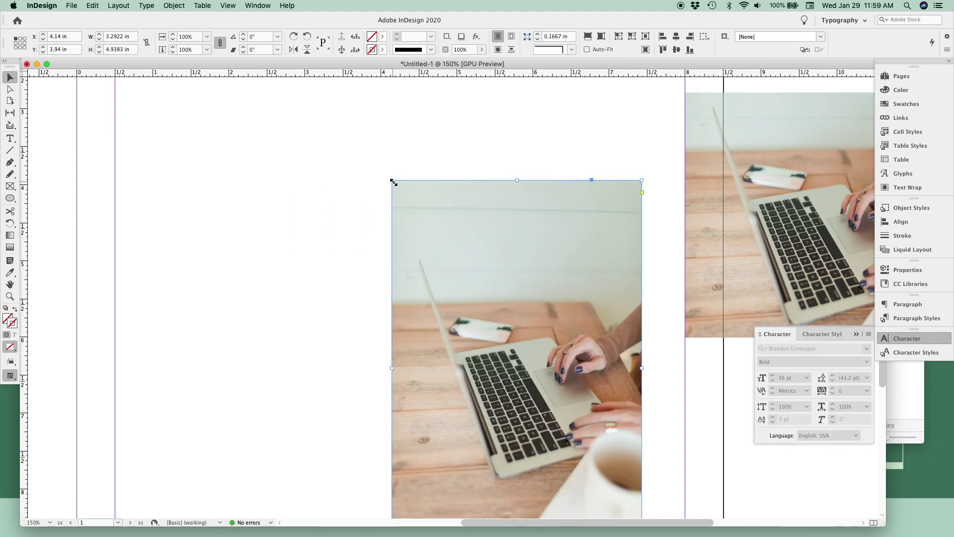
drag(208, 175, 313, 345)
drag(574, 358, 466, 298)
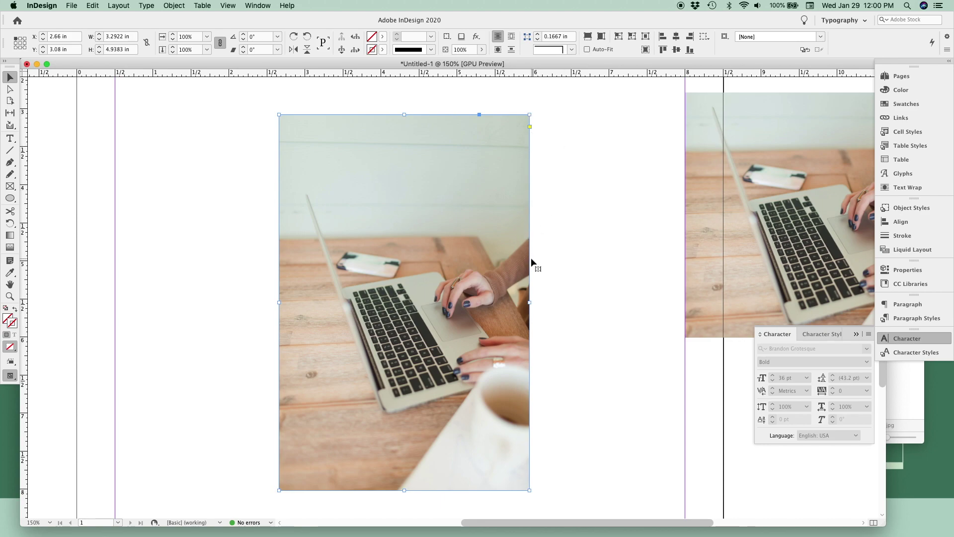
click(404, 302)
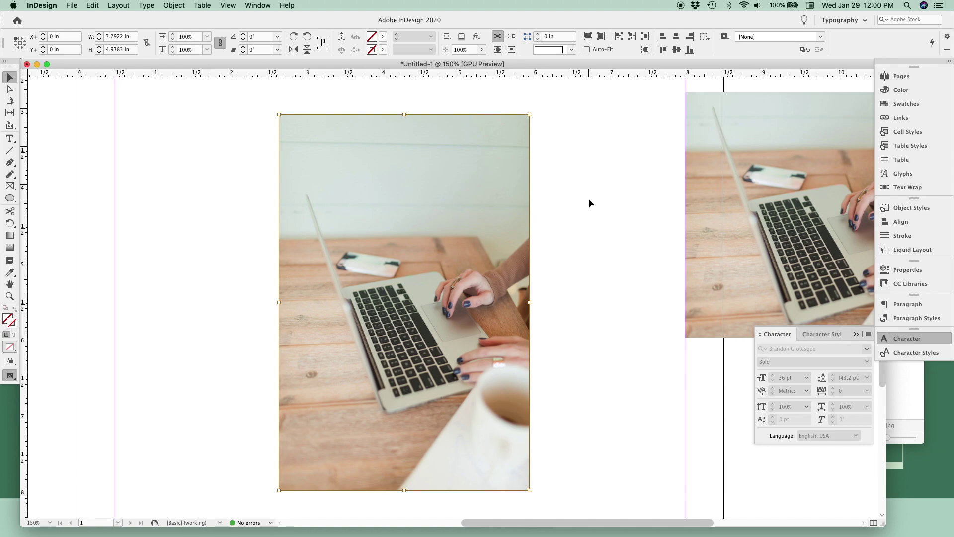
Step: Select the frame and drag its top-right corner inward to crop it to about 2.49 × 3.70 in
key(Escape)
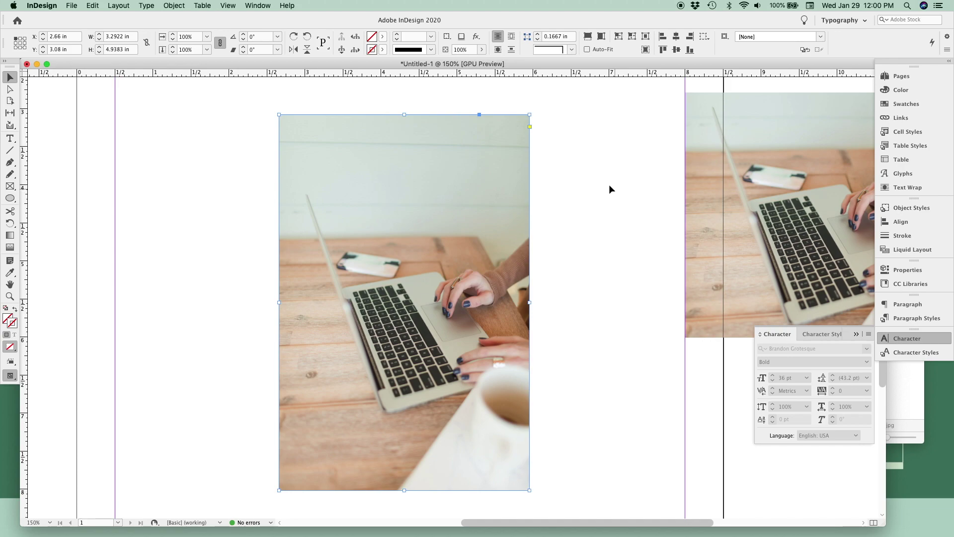
drag(529, 114, 468, 209)
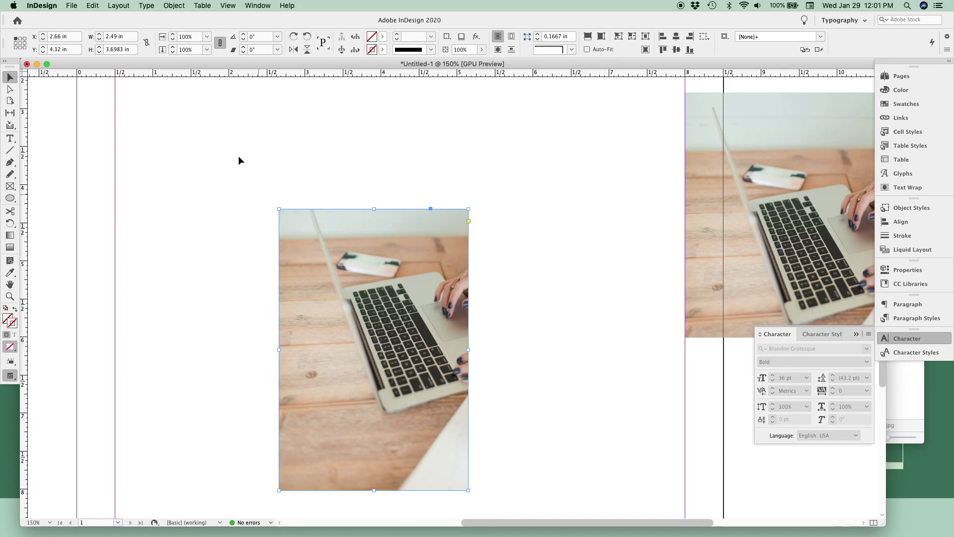
Step: Fit the photo proportionally, then apply Fill Frame Proportionally so no gaps remain
click(174, 6)
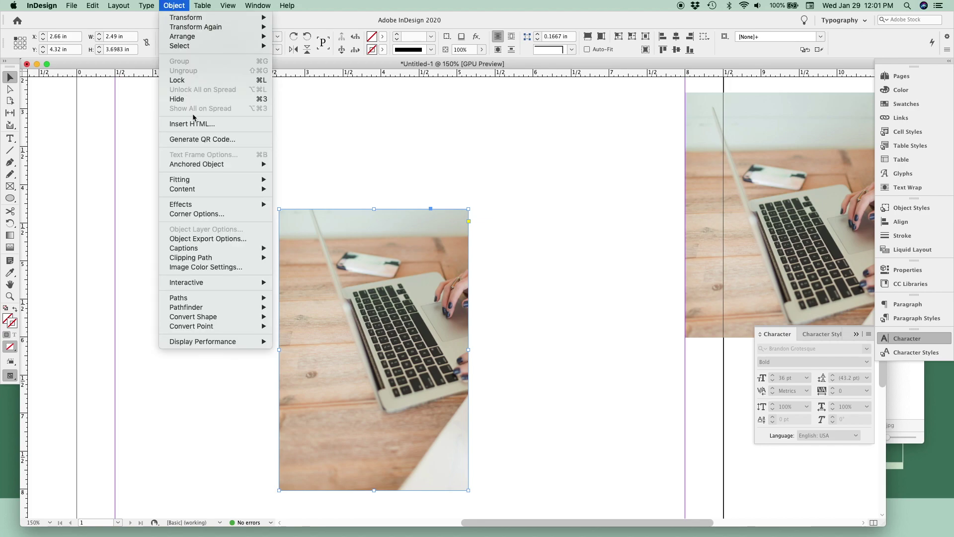
mouse_move(217, 180)
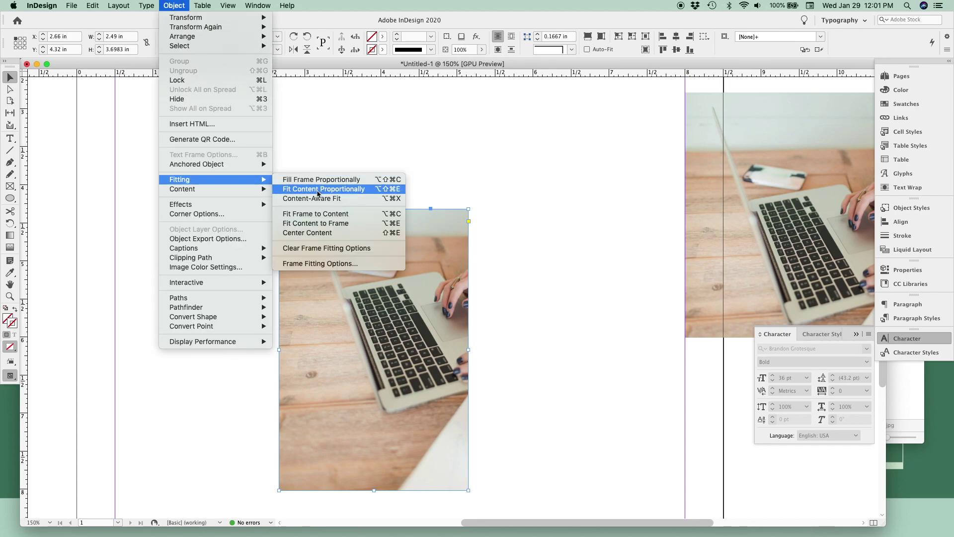
click(435, 153)
right_click(386, 304)
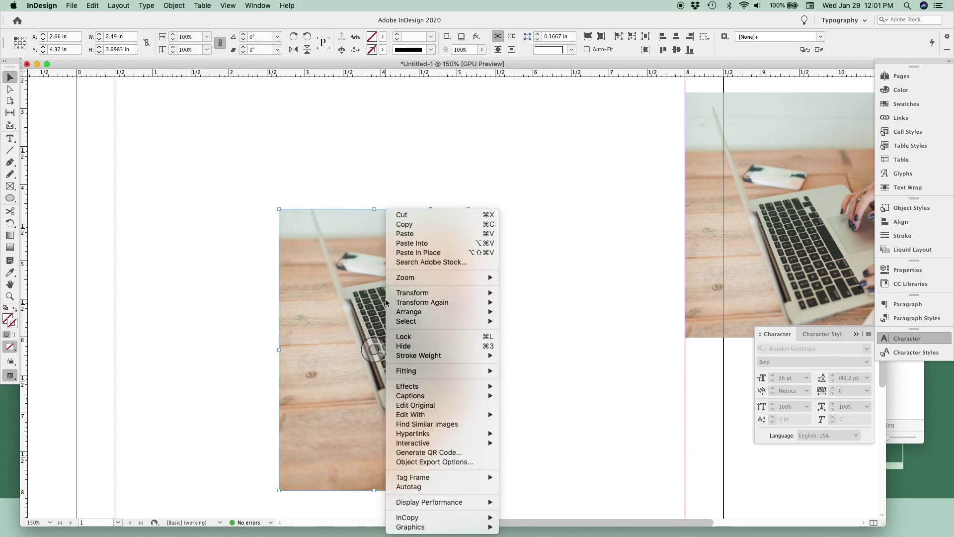
mouse_move(444, 372)
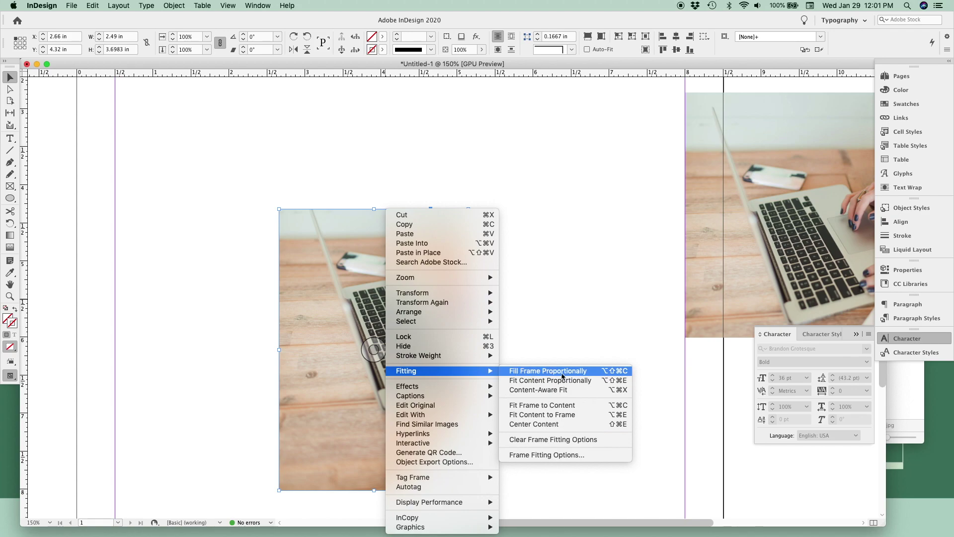
click(535, 373)
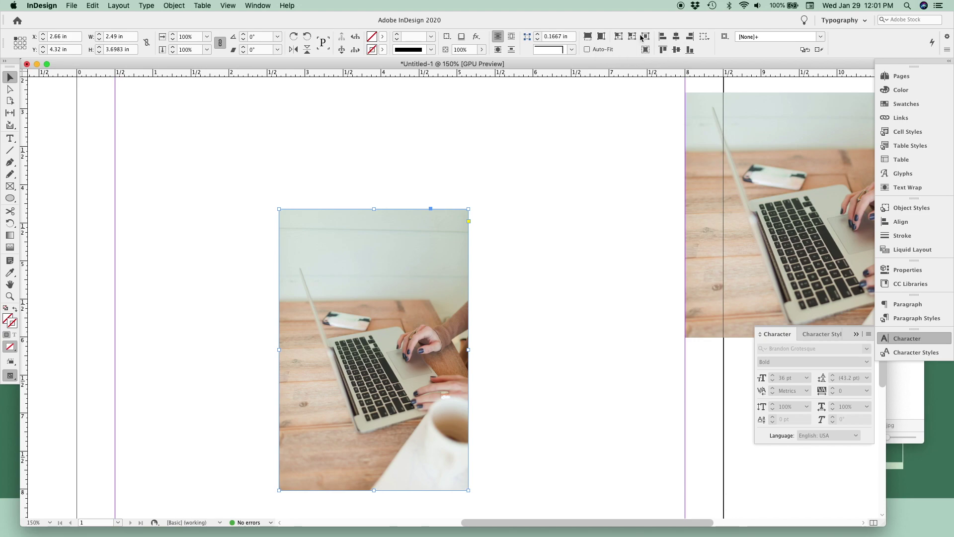
Step: Nudge the frame into place and crop it from the top to about 2.49 × 2.3783 in
drag(421, 279, 422, 261)
drag(379, 162, 379, 260)
drag(379, 352, 385, 290)
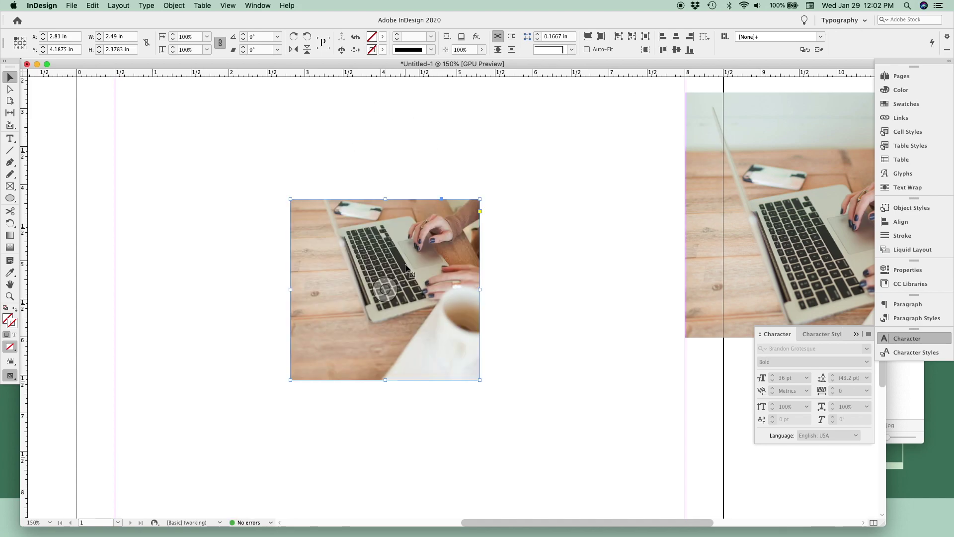
click(385, 289)
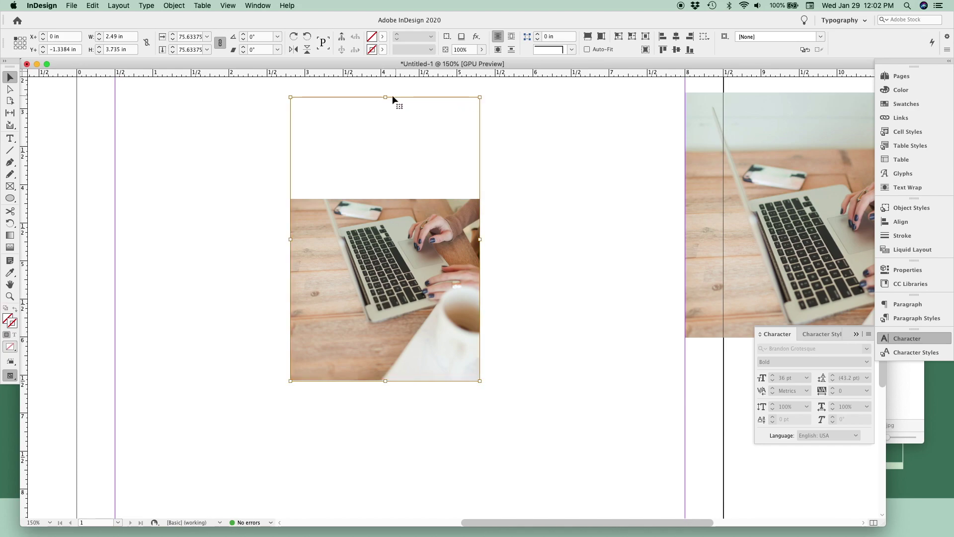
Step: Scale up the laptop photo inside its near-square frame, keeping the frame size unchanged
click(480, 96)
drag(480, 98, 492, 157)
click(555, 163)
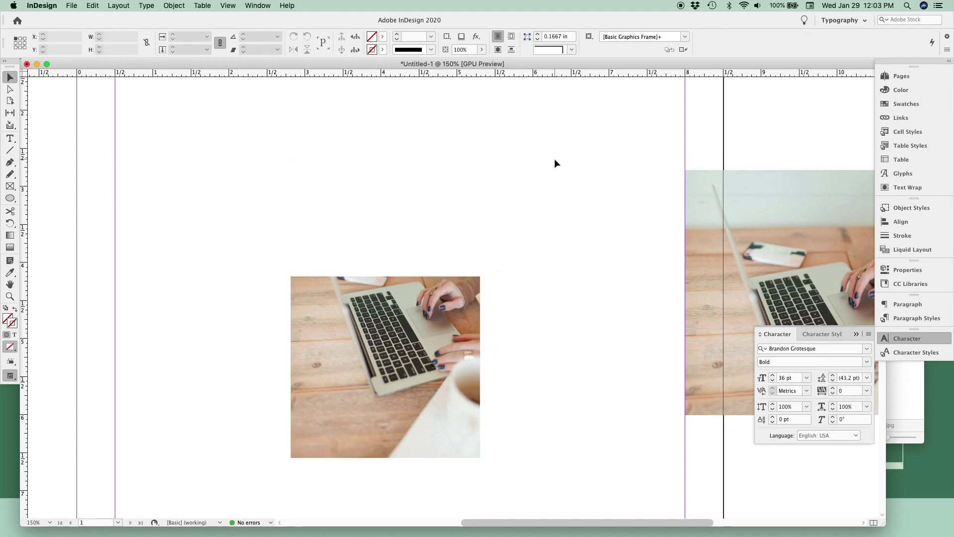
Step: Tilt the frame 29°, reset it to 0°, and move it to about X 2.92 in, Y 3.2096 in
drag(471, 304, 485, 230)
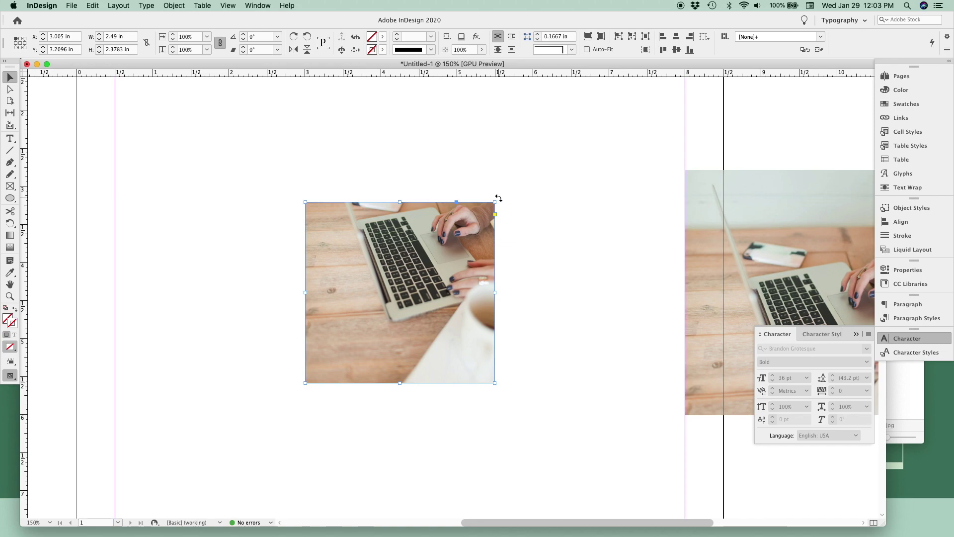
drag(498, 198, 438, 167)
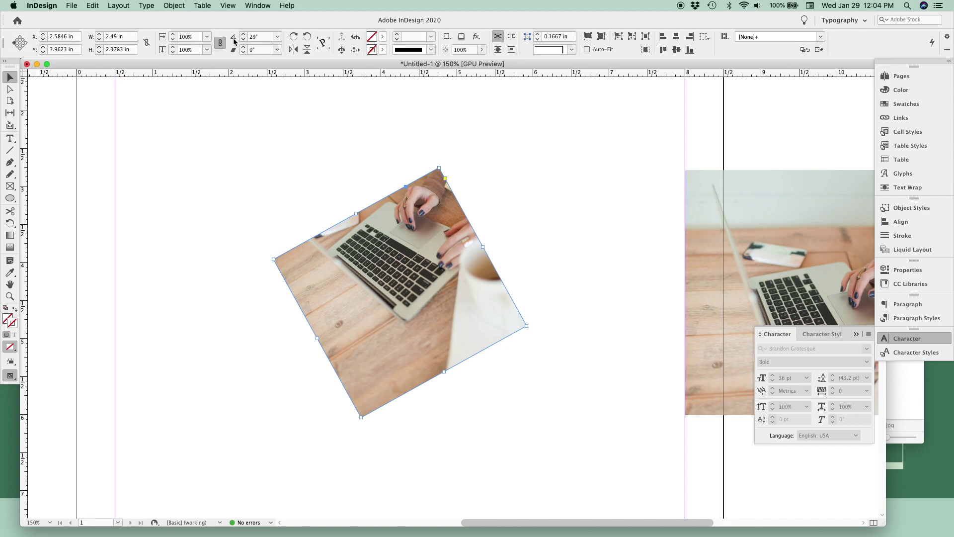
click(277, 36)
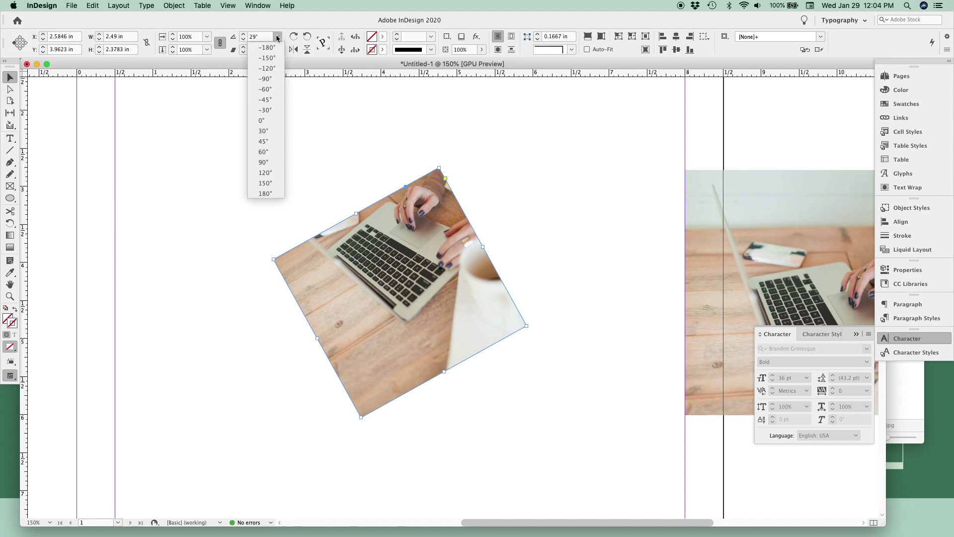
click(271, 124)
click(271, 124)
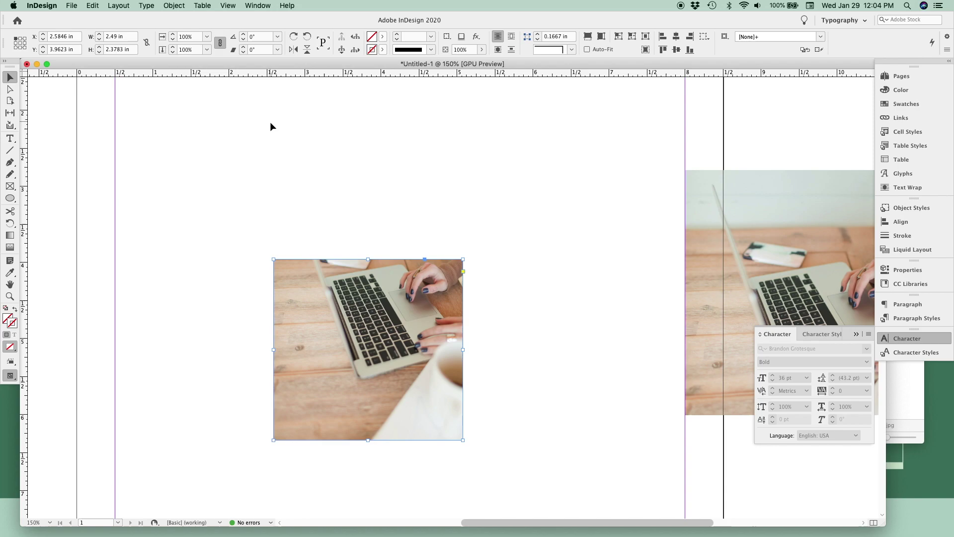
drag(422, 279, 447, 222)
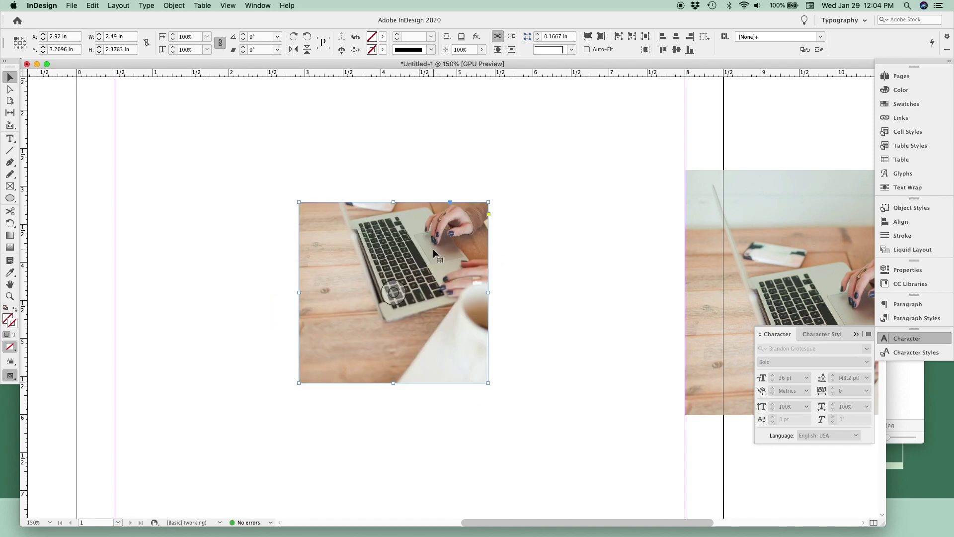
Step: Rotate the photo inside its frame, then reset its rotation to 0°
click(393, 293)
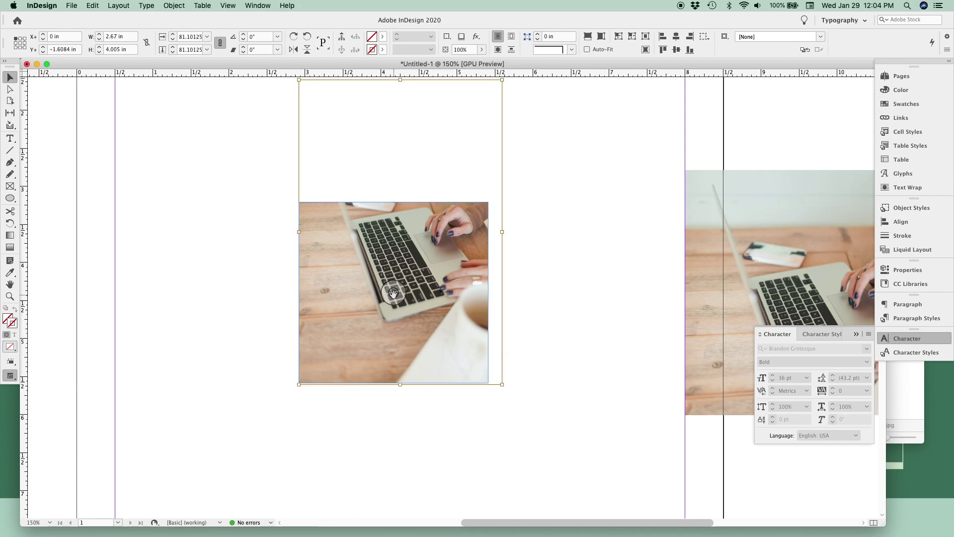
scroll(393, 293, up, 3)
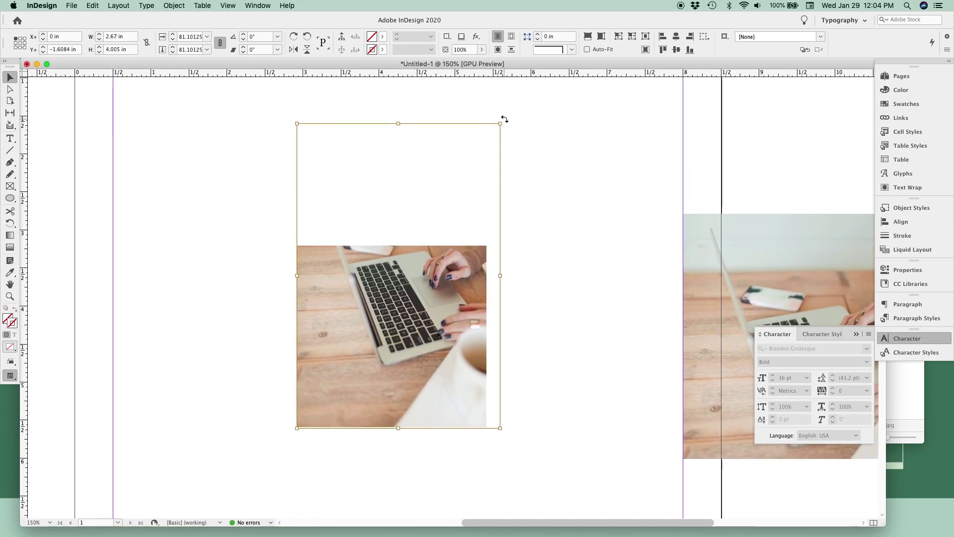
drag(504, 119, 427, 92)
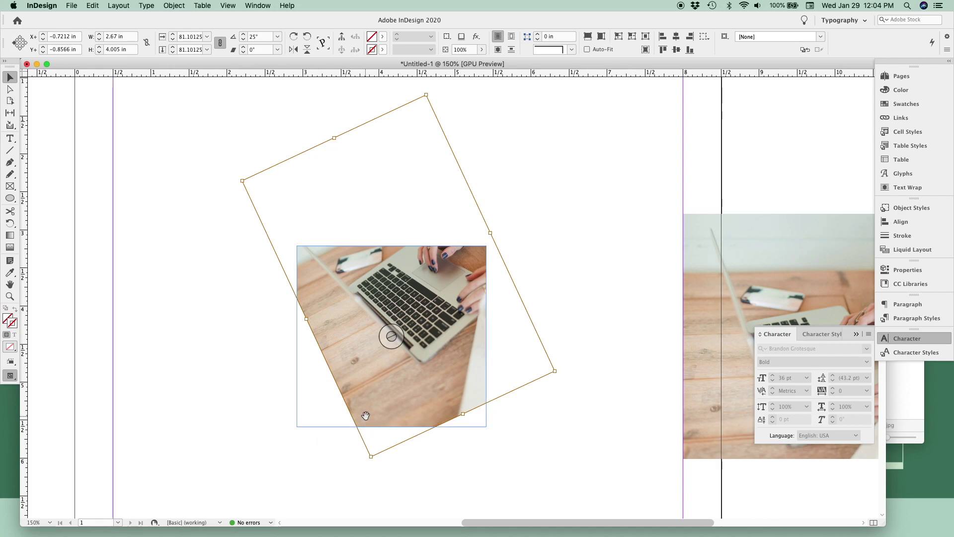
click(278, 37)
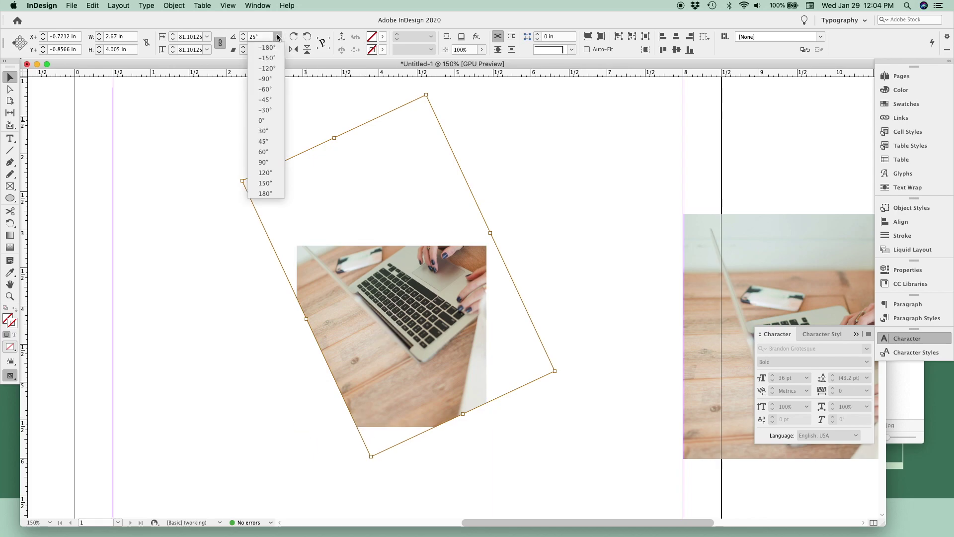
click(269, 121)
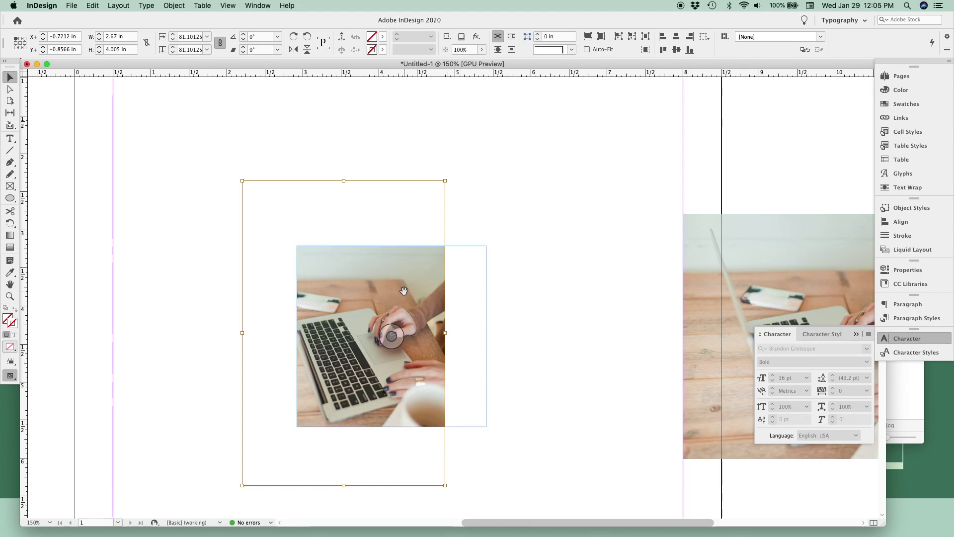
Step: Fill the 2.49 × 2.3783 in frame proportionally with the laptop photo
click(464, 270)
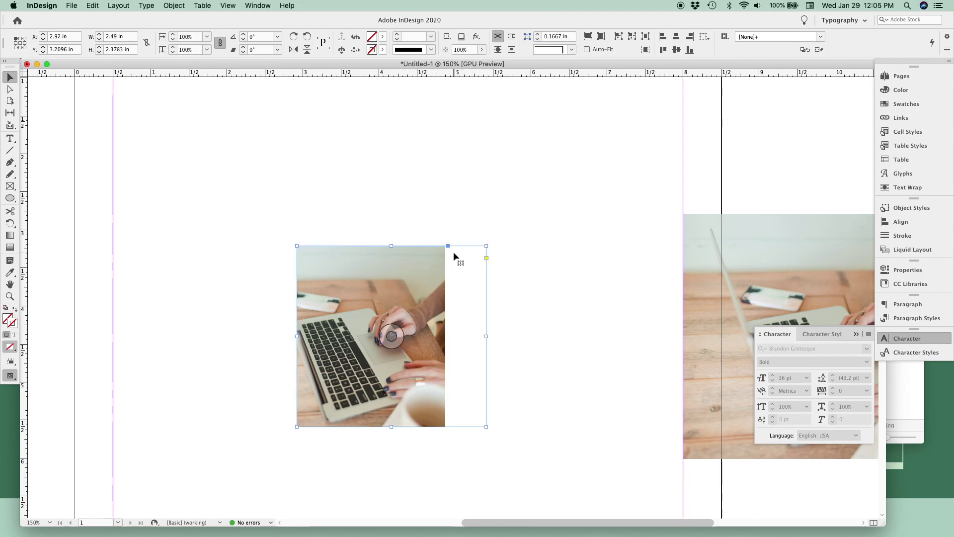
click(589, 38)
click(391, 336)
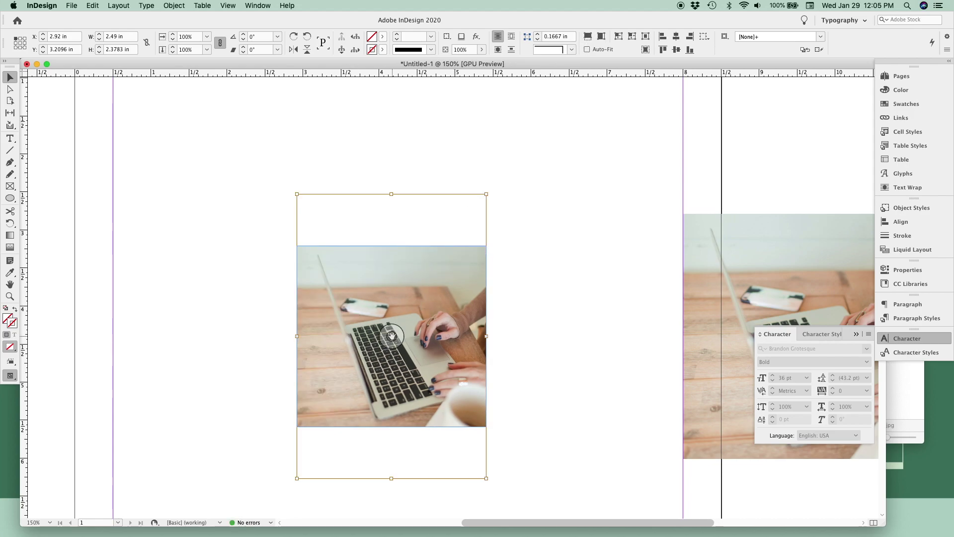
click(548, 229)
scroll(549, 230, down, 1)
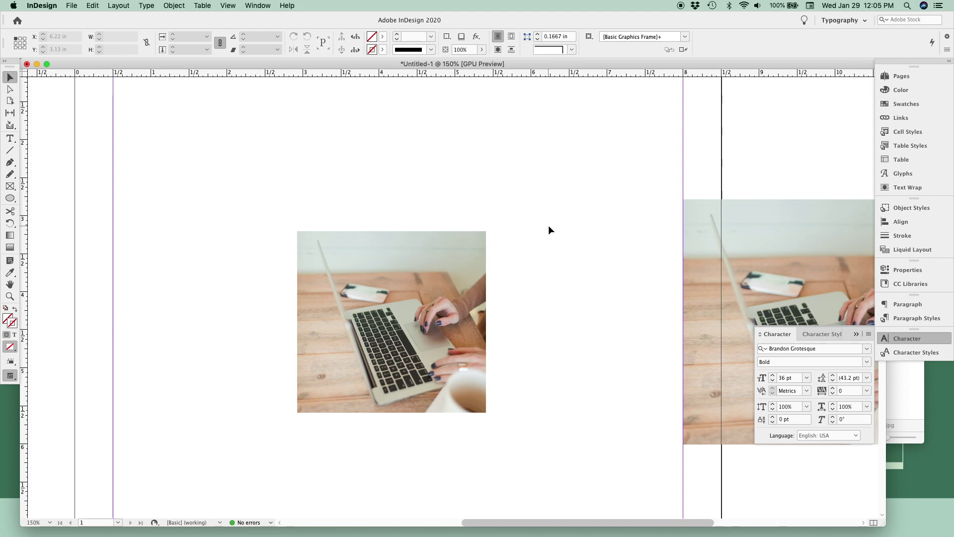
Step: Enlarge the photo frame, then fit it back to the photo
click(482, 238)
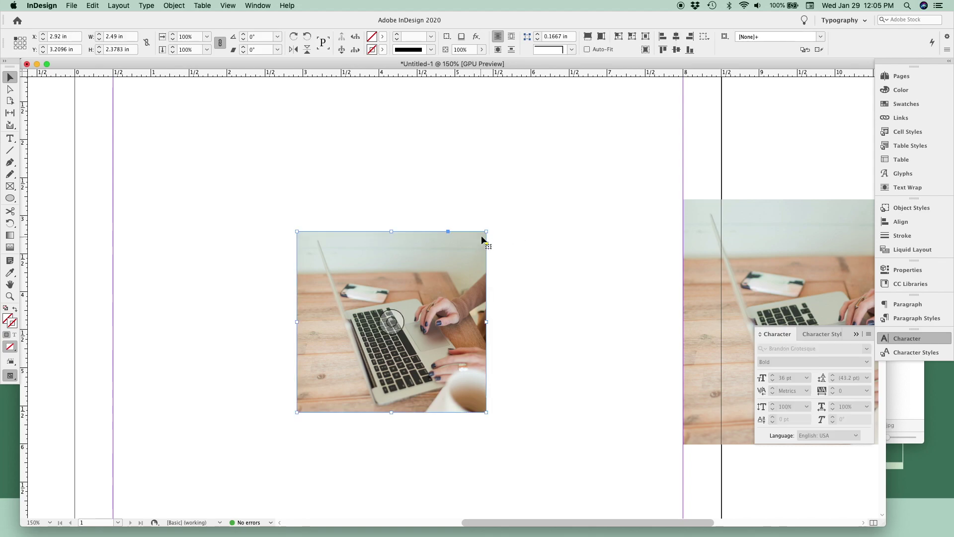
drag(486, 231, 547, 155)
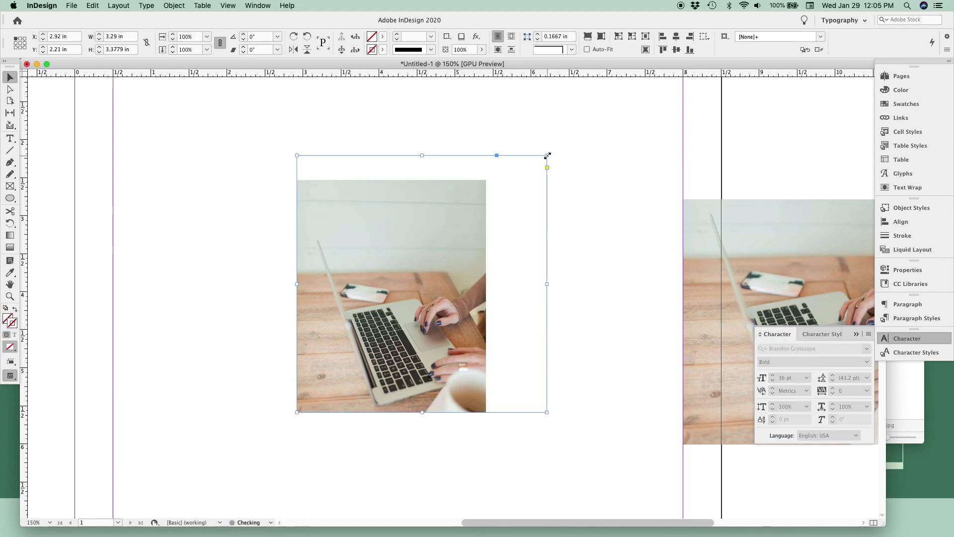
double_click(547, 156)
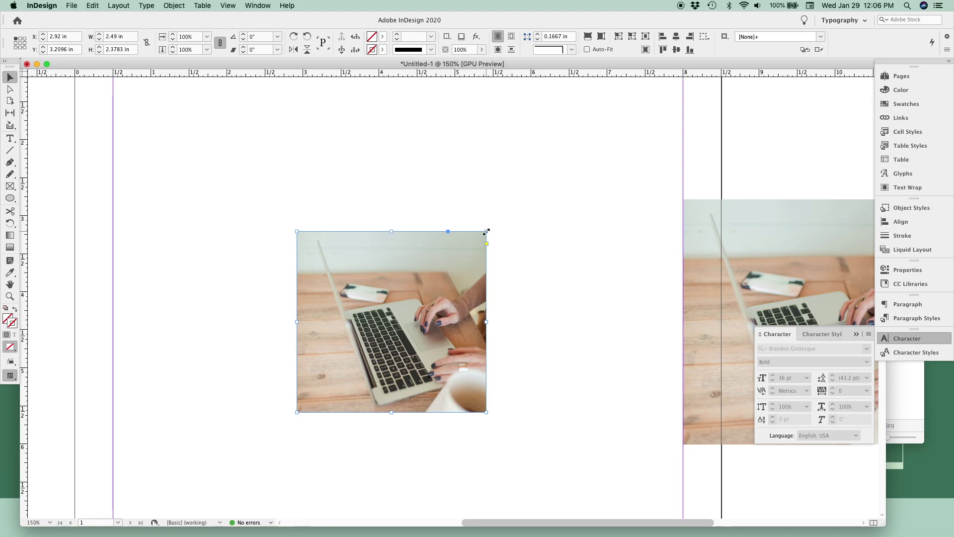
Step: Scale the photo and frame together to about 3.59 × 3.43 in
drag(487, 232, 551, 177)
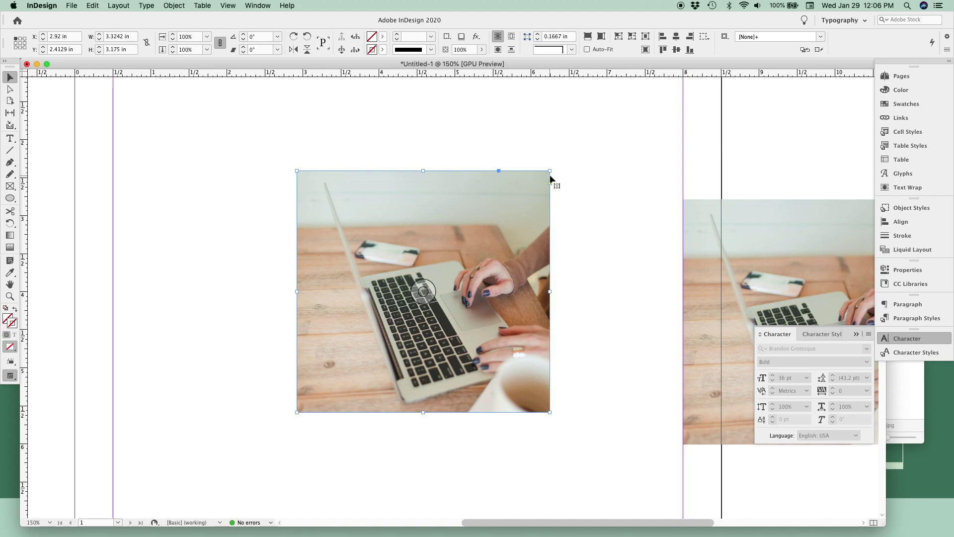
drag(550, 177, 500, 219)
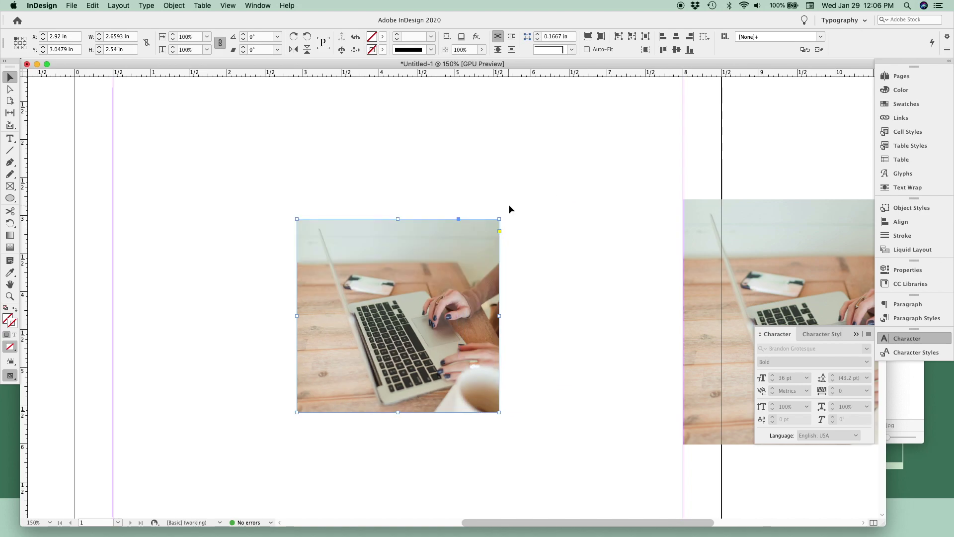
drag(499, 316, 593, 316)
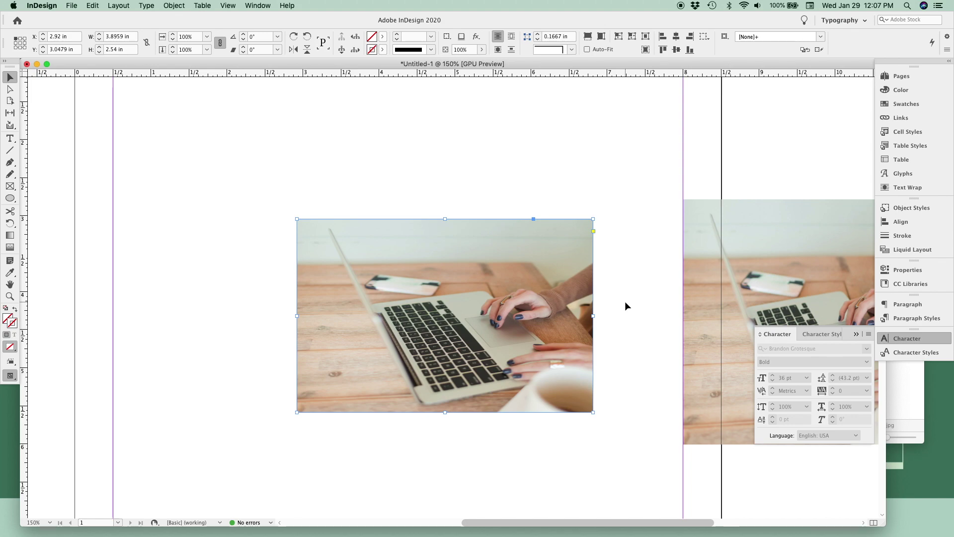
key(super+z)
drag(499, 218, 569, 152)
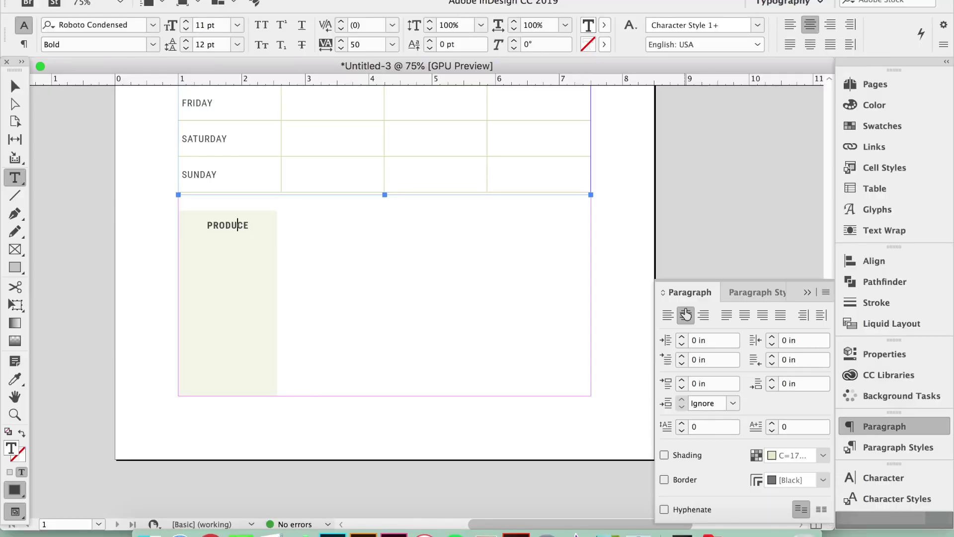
Step: Duplicate the PRODUCE box into four identical boxes in a row below the weekday table
key(Escape)
key(Right)
key(Right)
key(Right)
drag(249, 298, 567, 313)
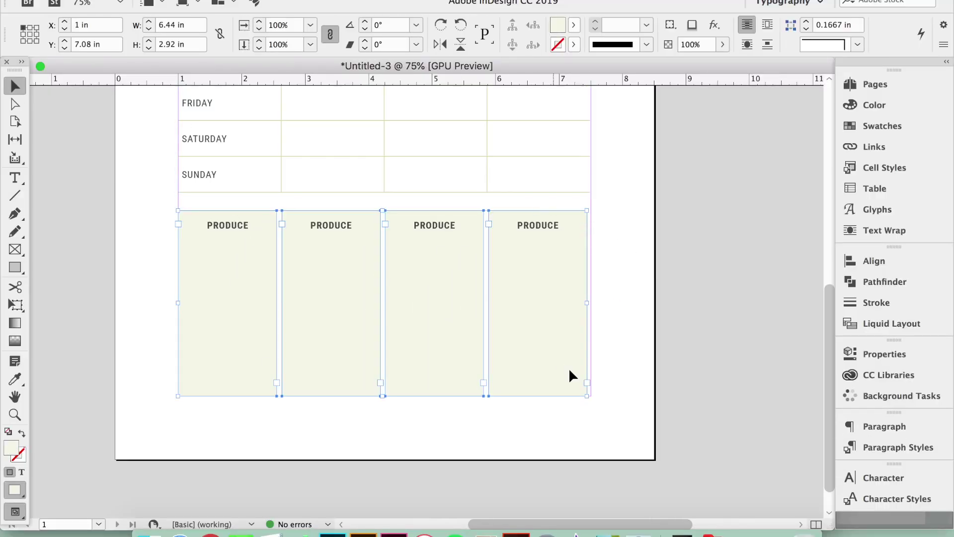